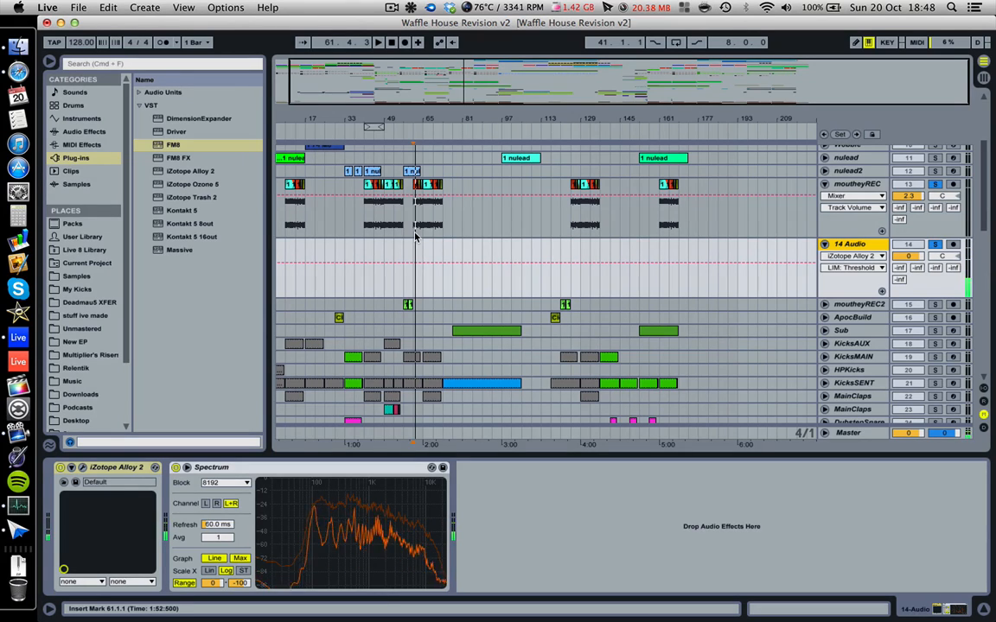
- Play the moutheyREC track's audio from bar 61 and stop after its clips end near bar 73
click(415, 234)
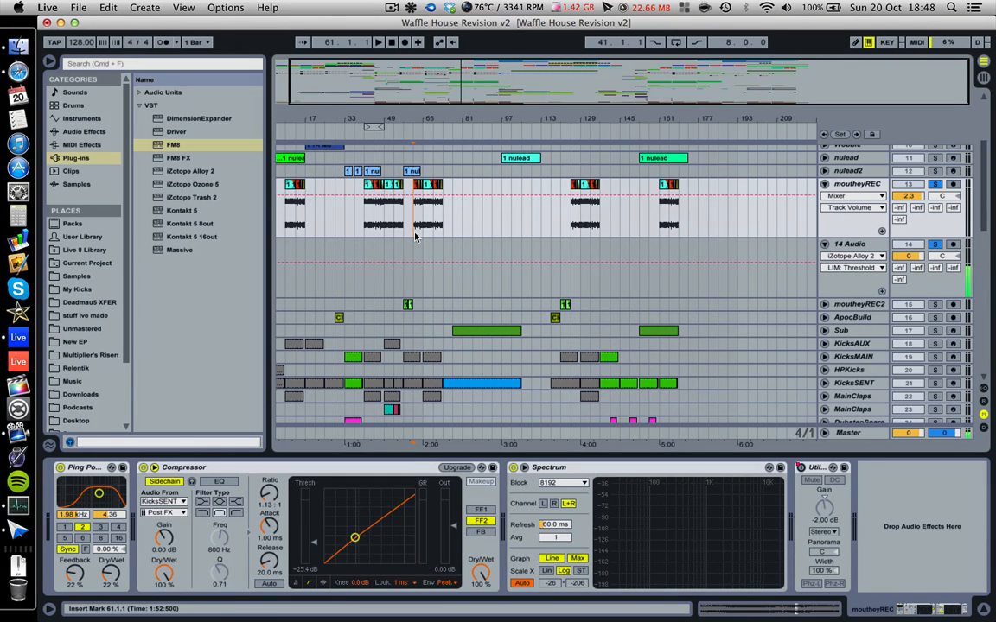
key(space)
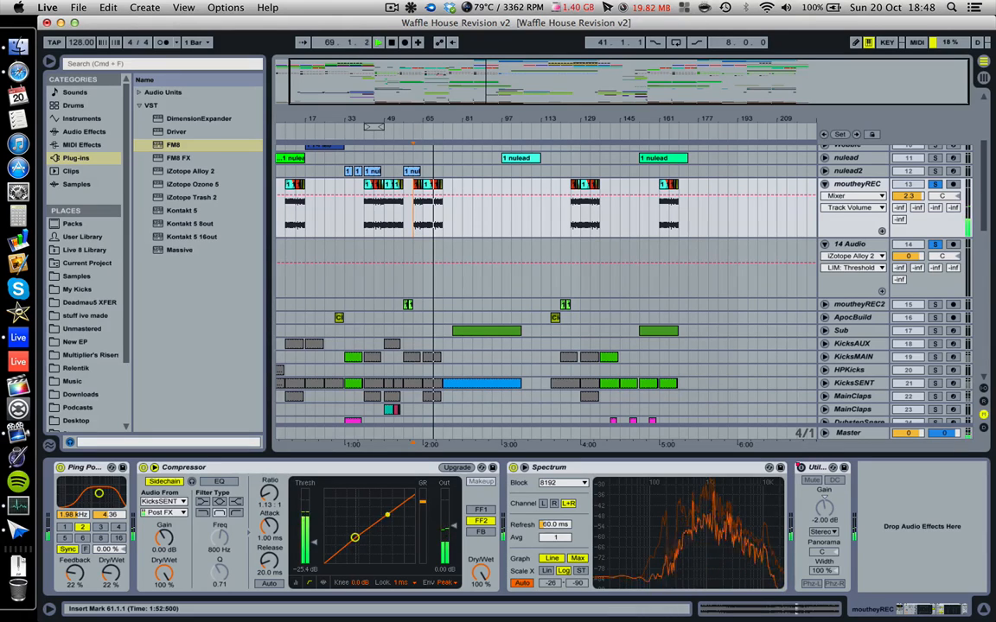
click(392, 8)
click(392, 8)
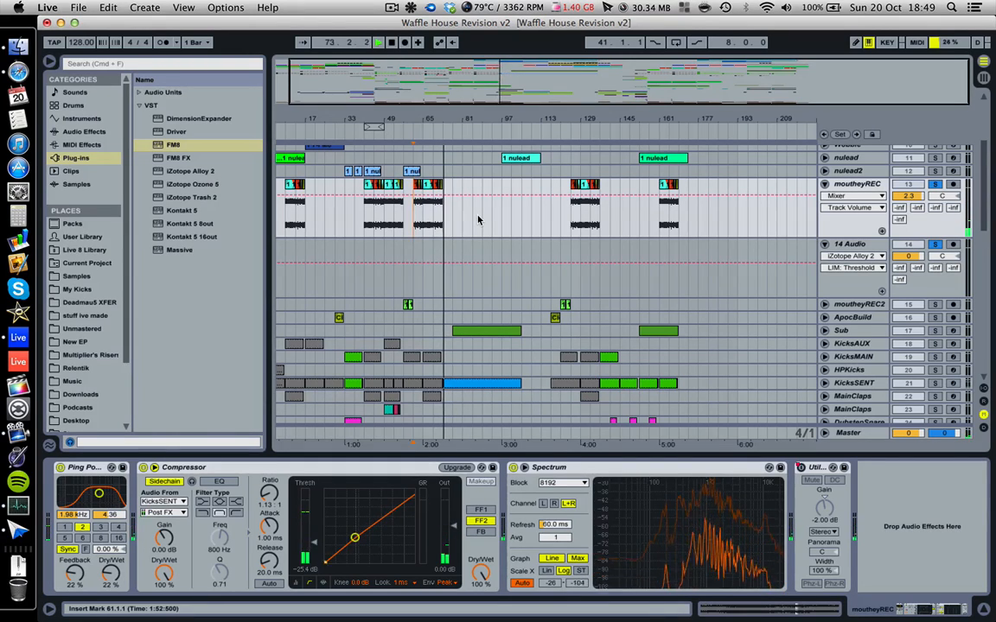
key(space)
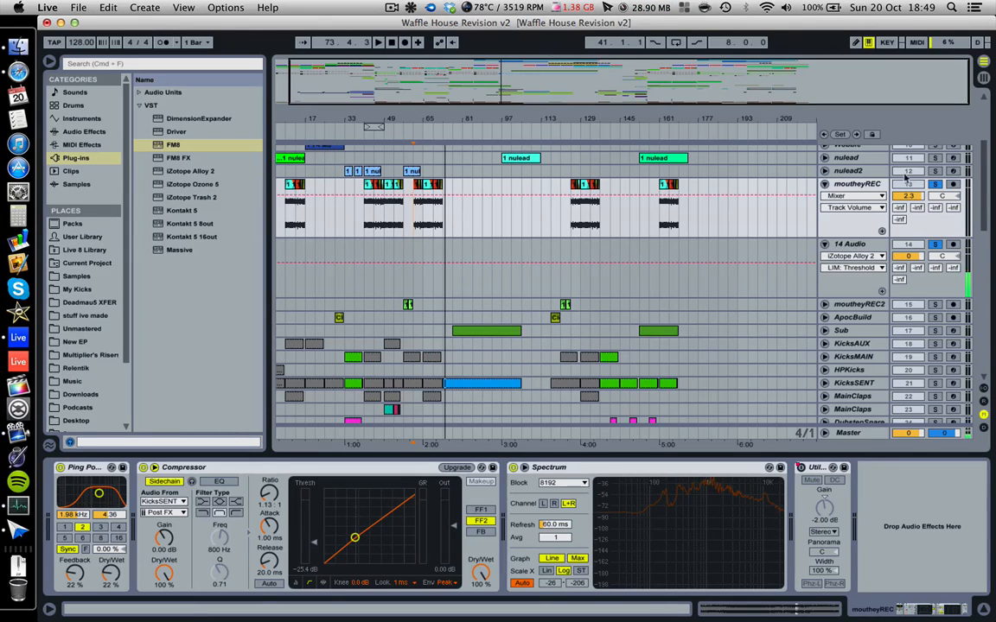
- Add a new MIDI track below moutheyREC and load the FM8 instrument onto it
click(865, 186)
key(super+t)
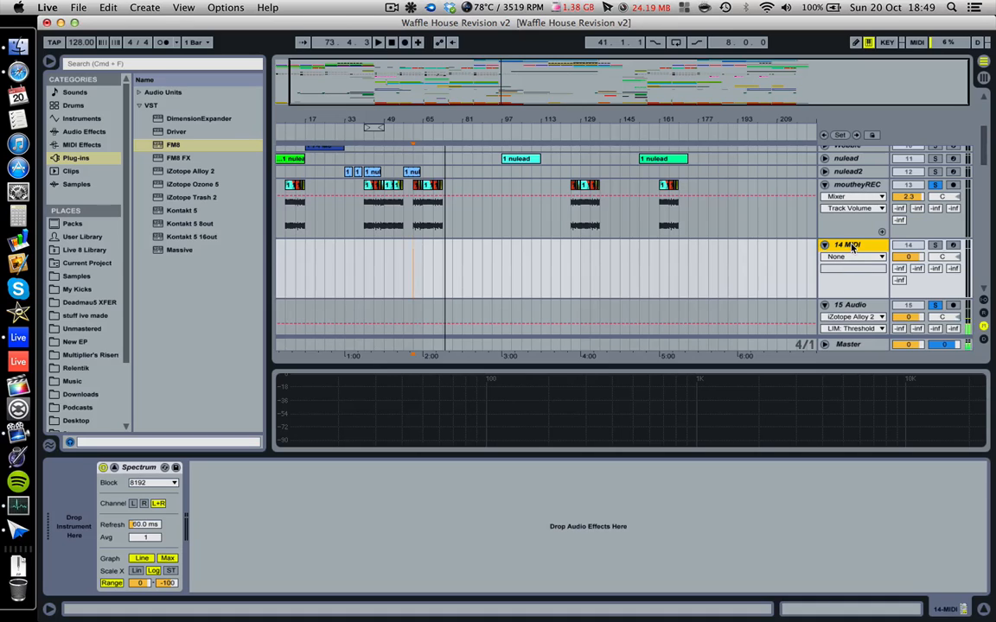
drag(143, 144, 64, 523)
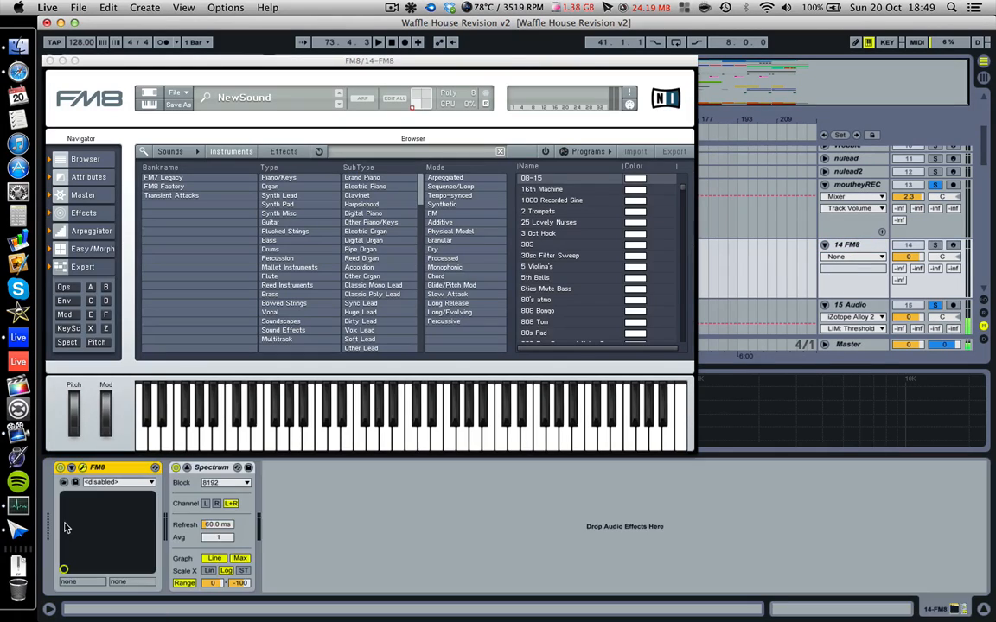
- Open the sound file mouthey.nfm8 from the FM8 Presets dude folder in FM8
click(176, 93)
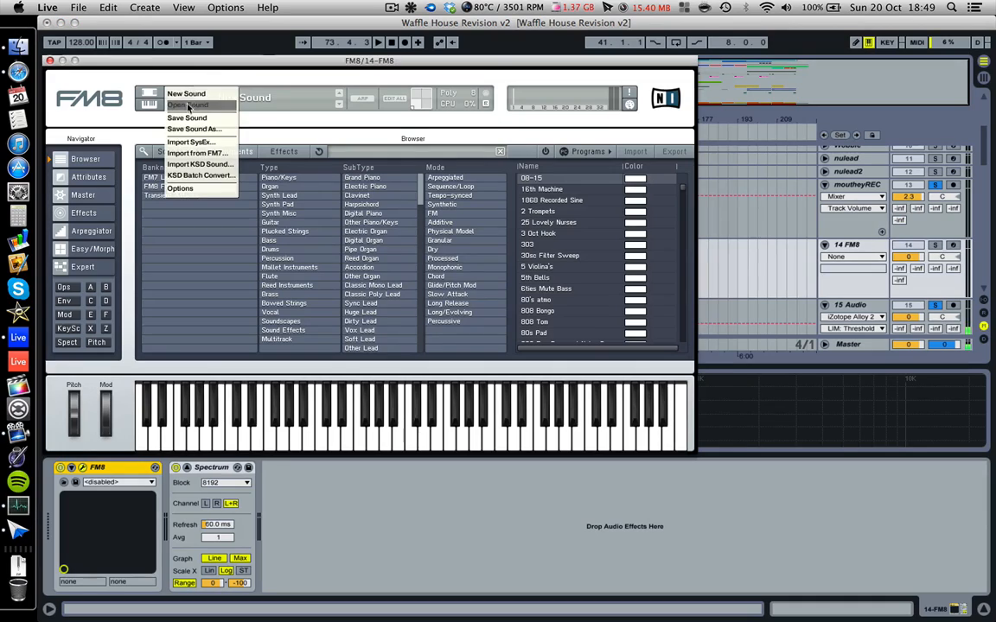
click(188, 107)
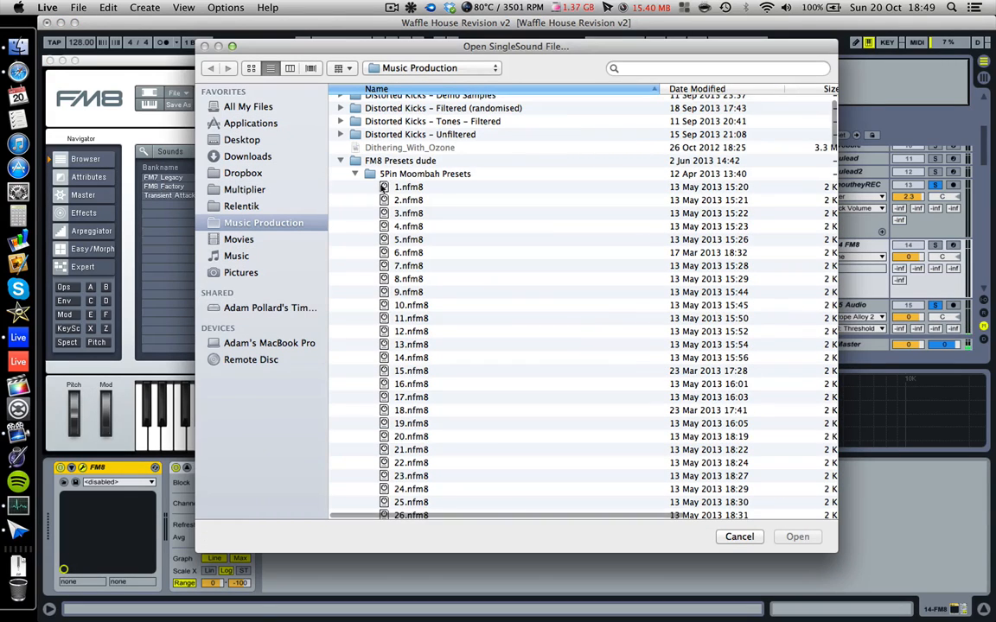
scroll(409, 276, down, 10)
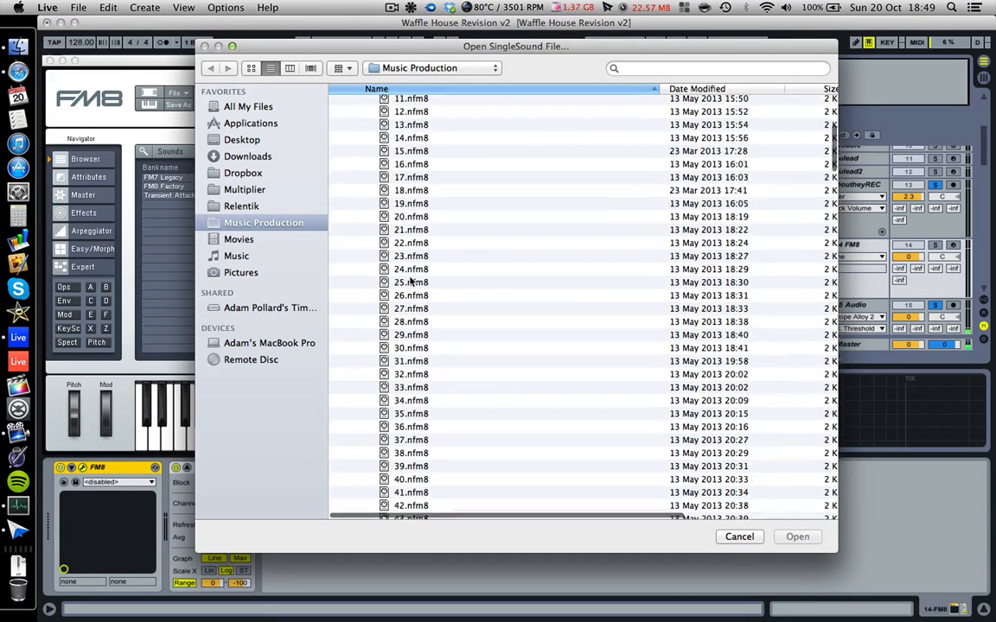
scroll(411, 281, down, 10)
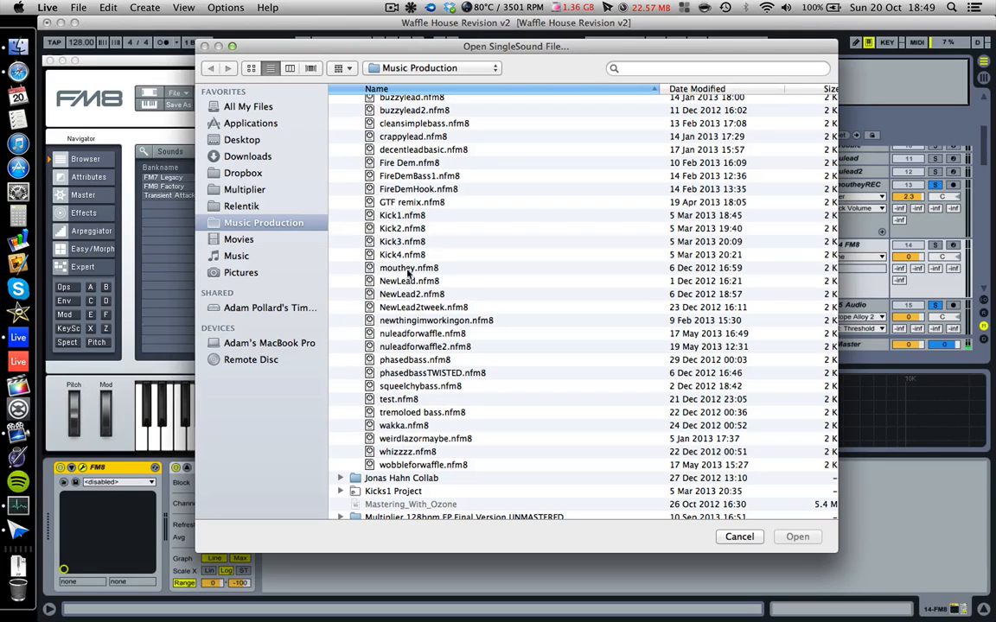
double_click(408, 269)
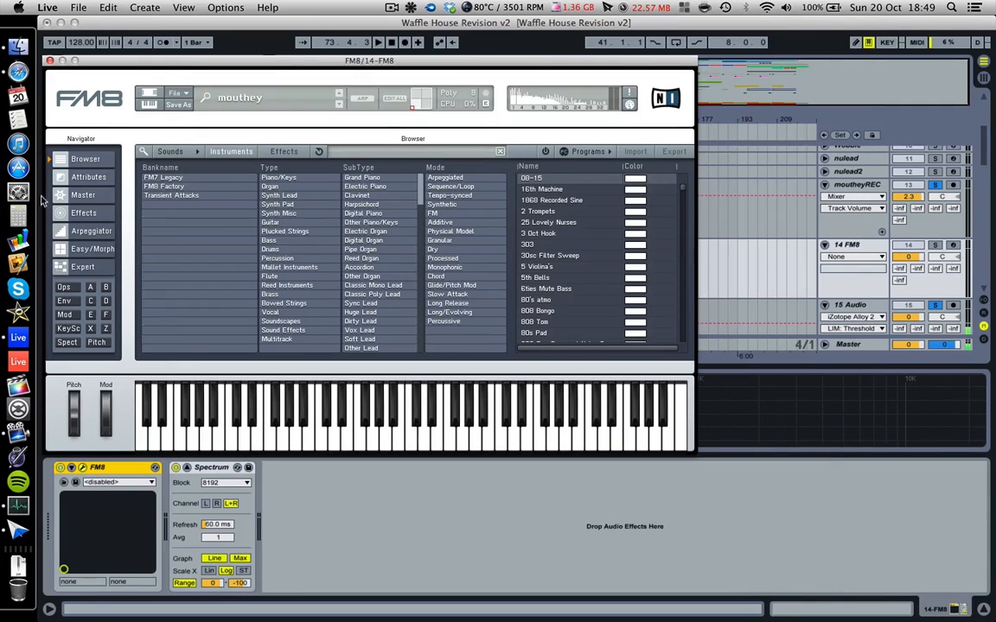
- Set FM8's master output volume to 40, and solo and record-arm the FM8 track
click(83, 195)
drag(158, 200, 157, 202)
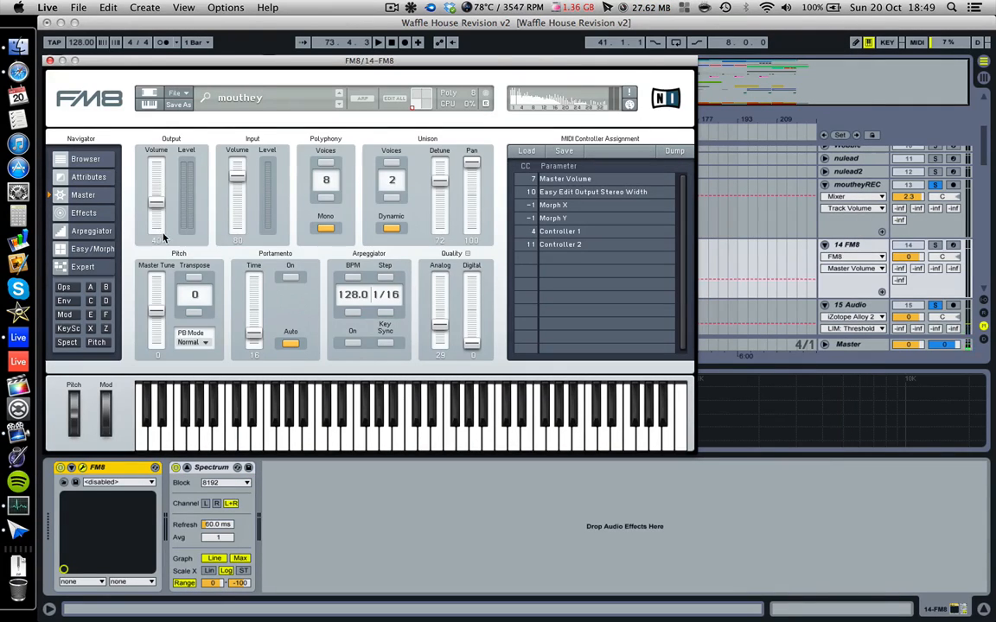
click(935, 246)
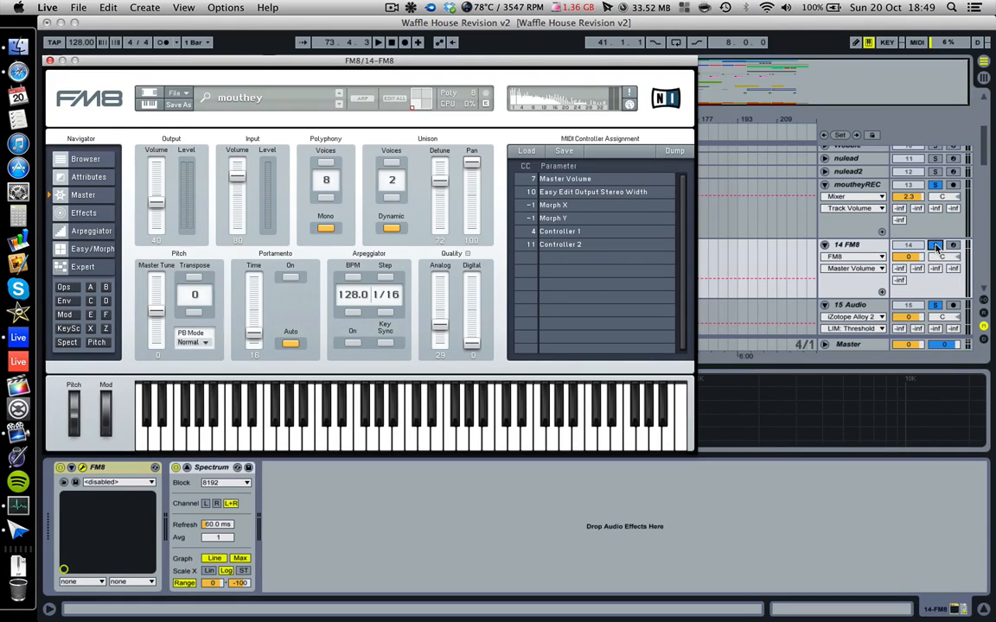
click(953, 246)
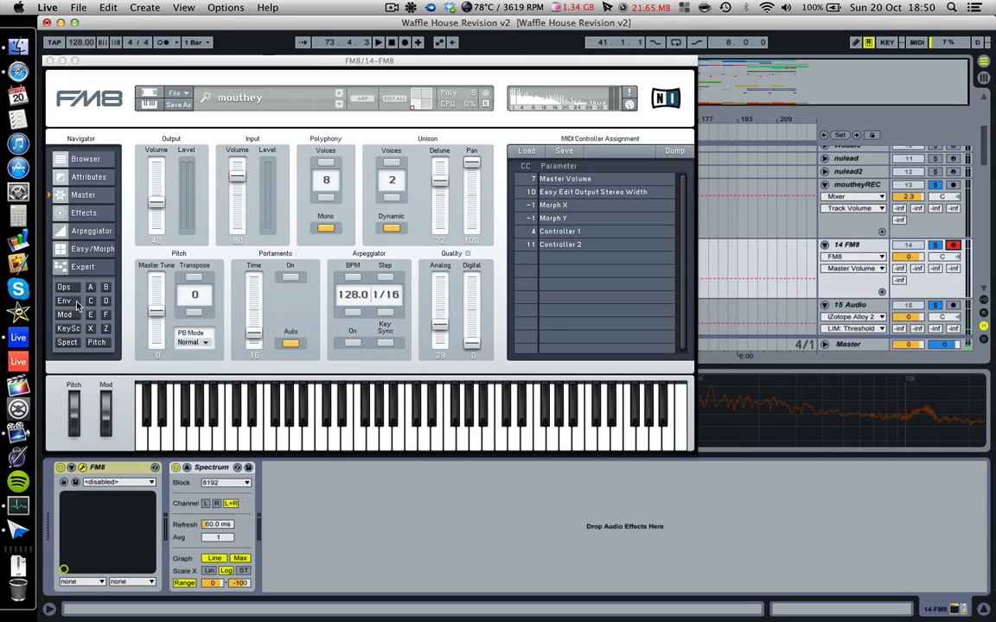
- Examine FM8's expert operator settings with the FM matrix and its Talkwah effect, and play a test note
click(82, 268)
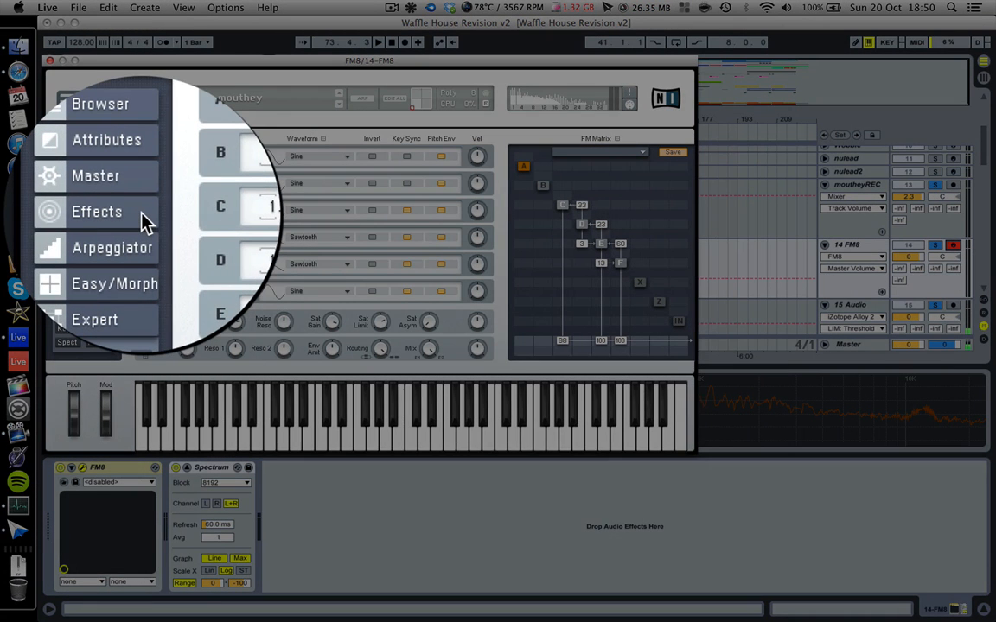
click(97, 212)
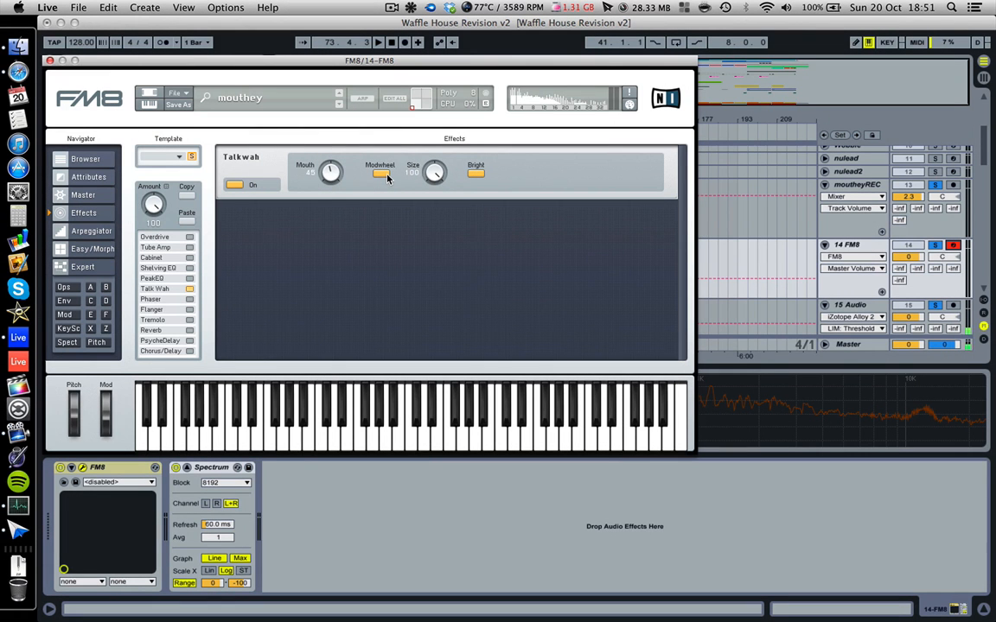
key(d)
- Close the FM8 window and inspect the sample waveform of the moutheyREC clip starting at bar 65
drag(287, 60, 454, 321)
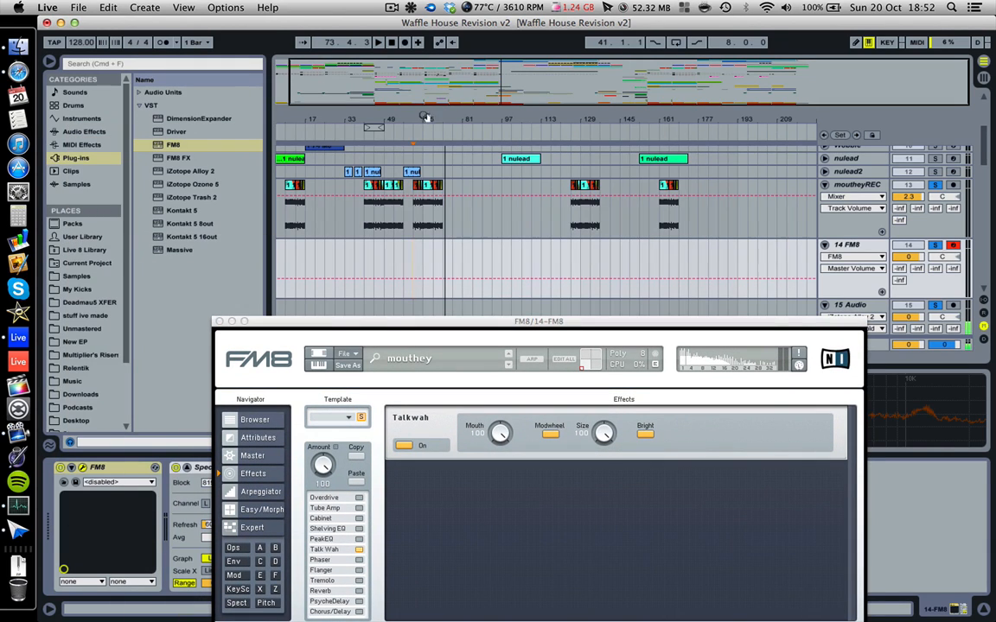
drag(425, 118, 443, 228)
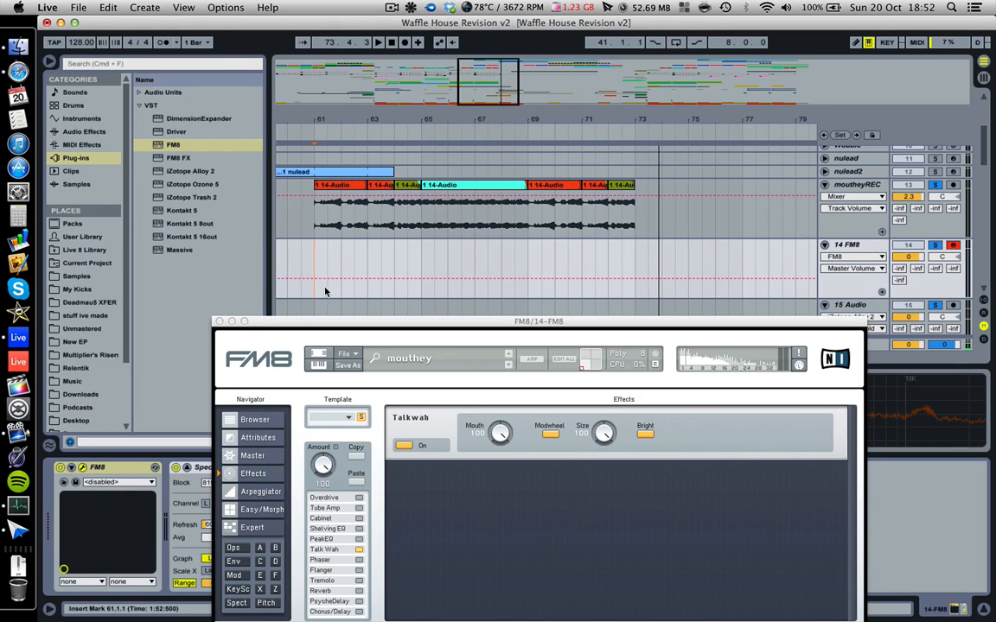
click(219, 321)
click(451, 187)
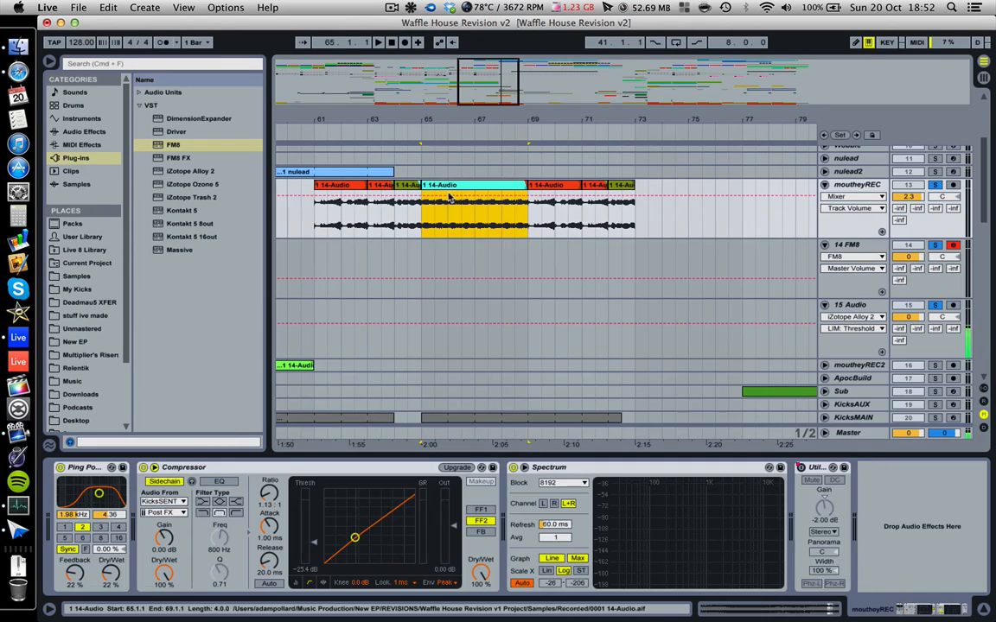
click(789, 614)
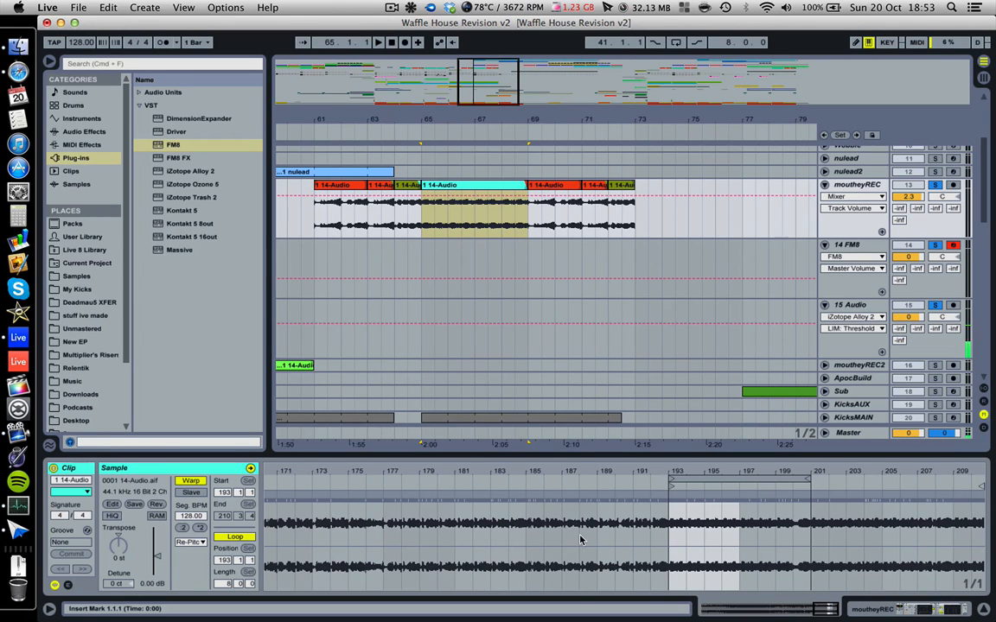
scroll(948, 564, left, 20)
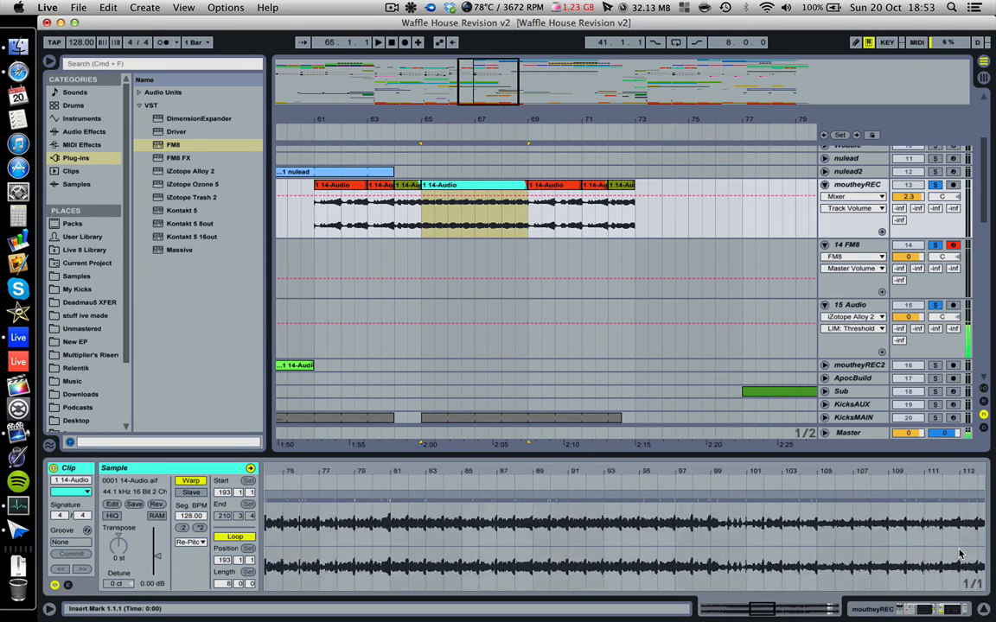
scroll(959, 553, right, 20)
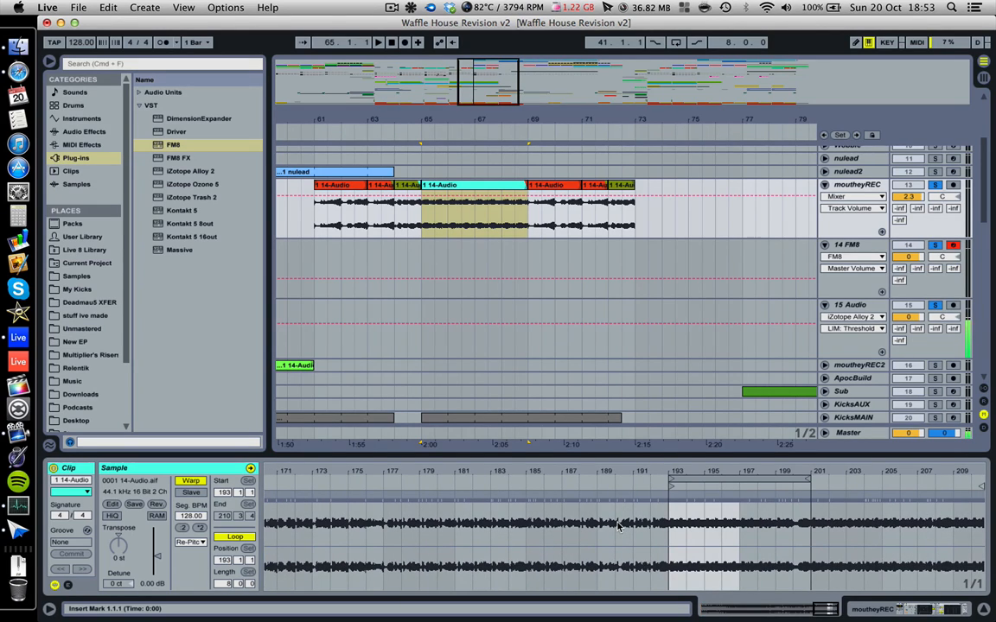
- Reopen the FM8 window from the FM8 track and compare it with the device chain on moutheyREC
click(887, 611)
click(862, 247)
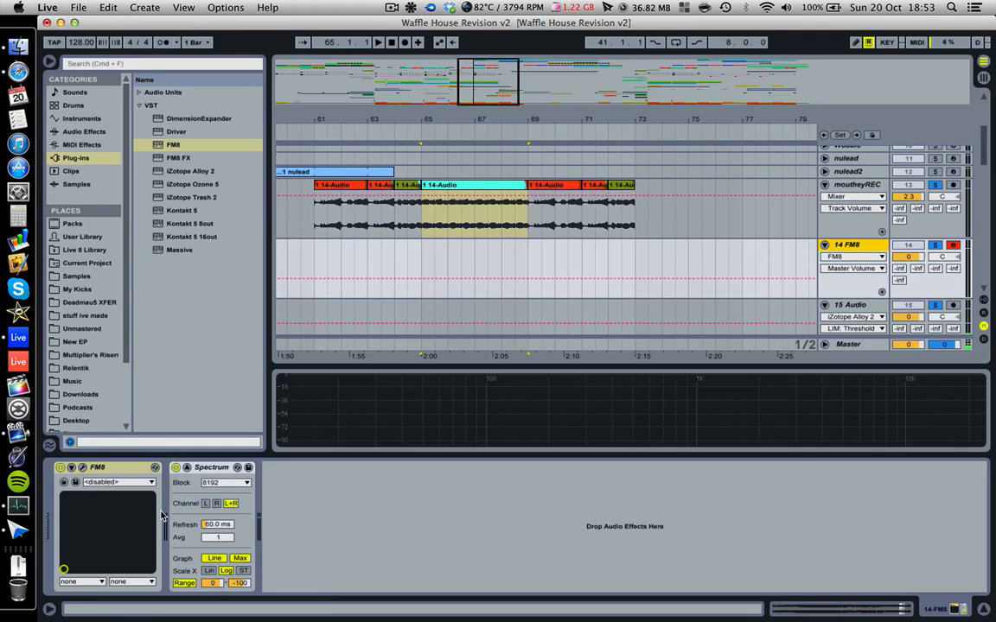
click(76, 468)
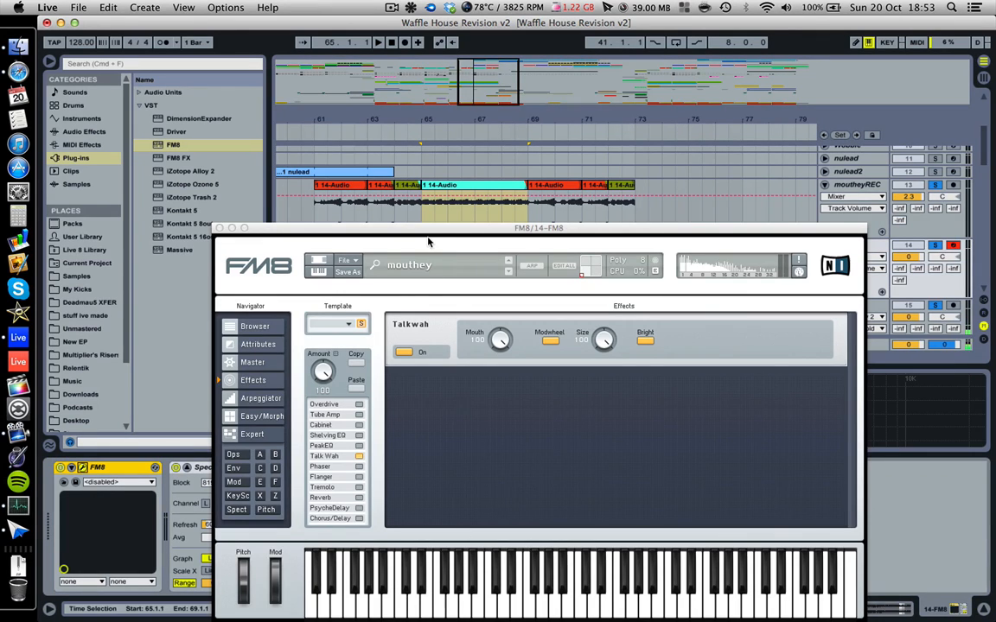
drag(431, 235, 367, 110)
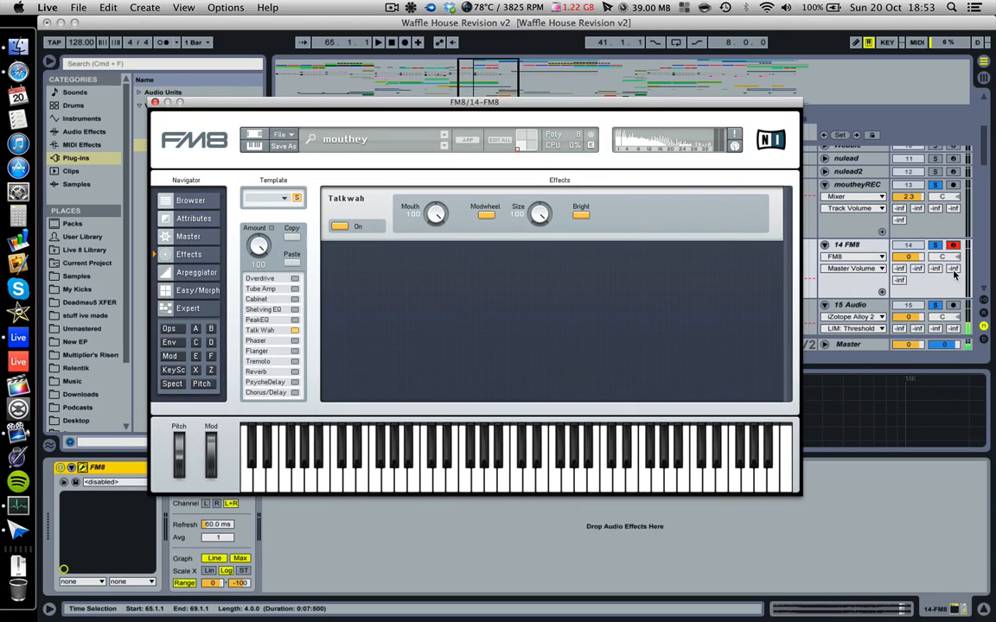
click(856, 186)
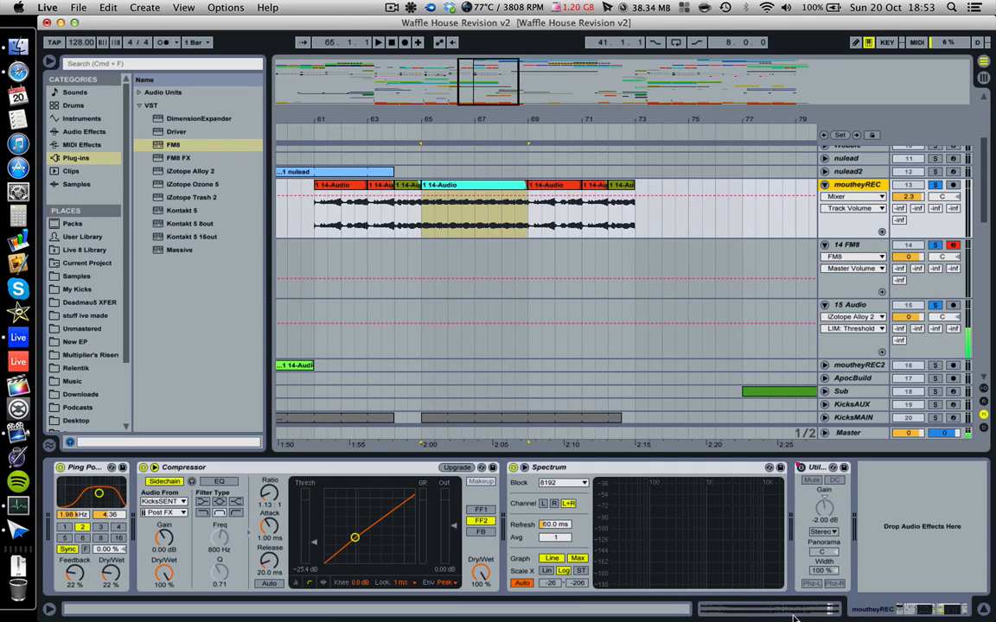
click(855, 247)
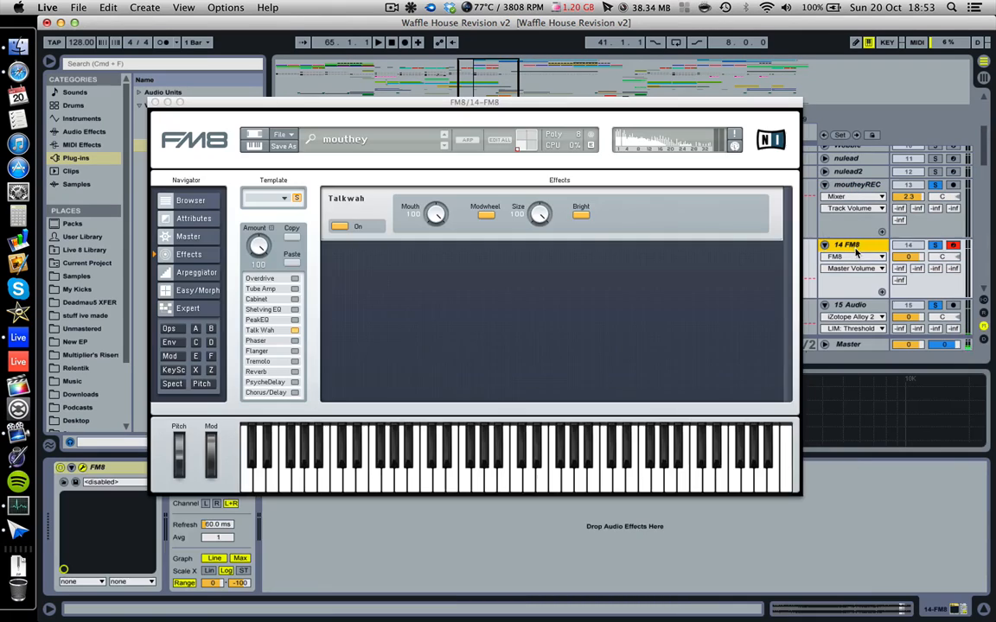
- Examine FM8's expert operators and pitch envelope page, and return to its Talkwah effect settings
click(198, 309)
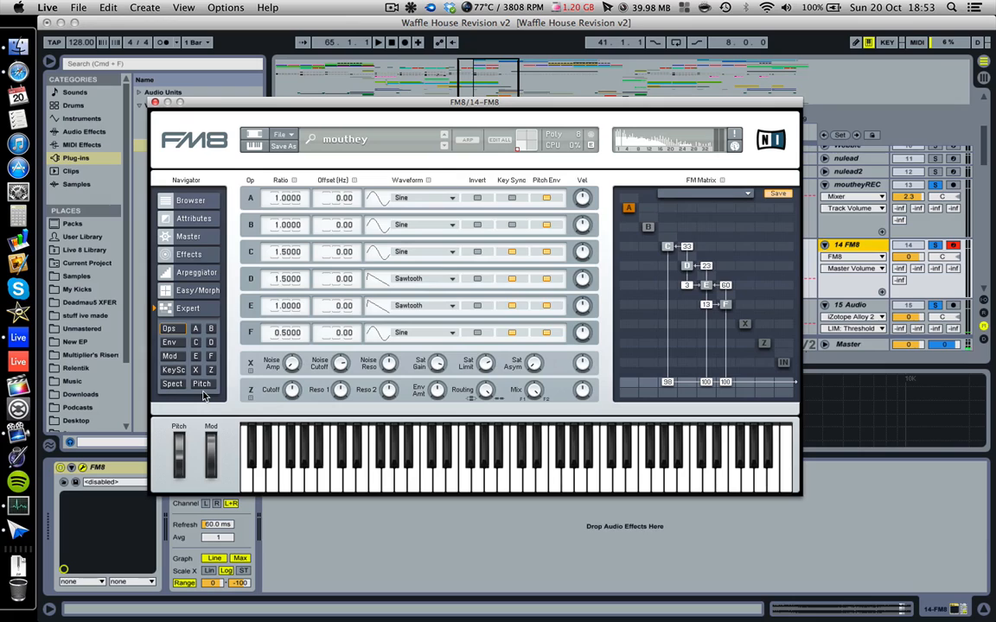
click(202, 386)
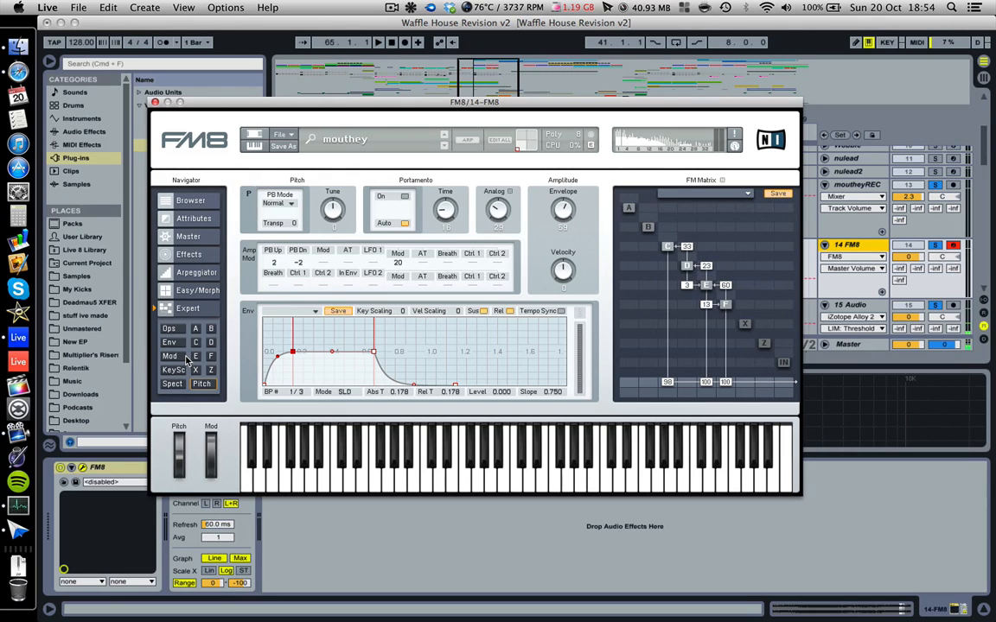
click(192, 255)
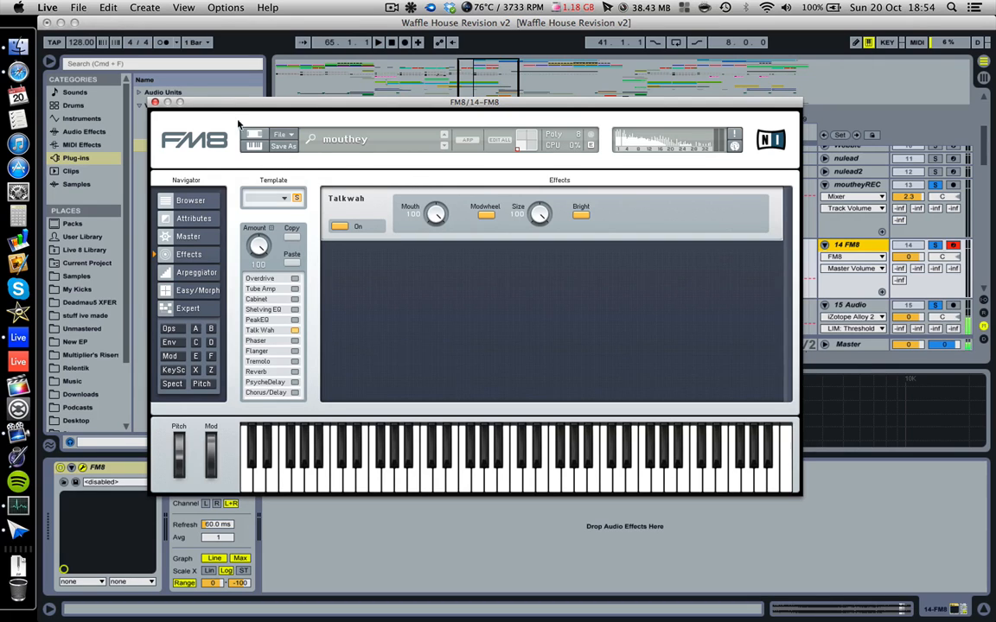
- Close the FM8 window and show the whole song in the arrangement
click(155, 102)
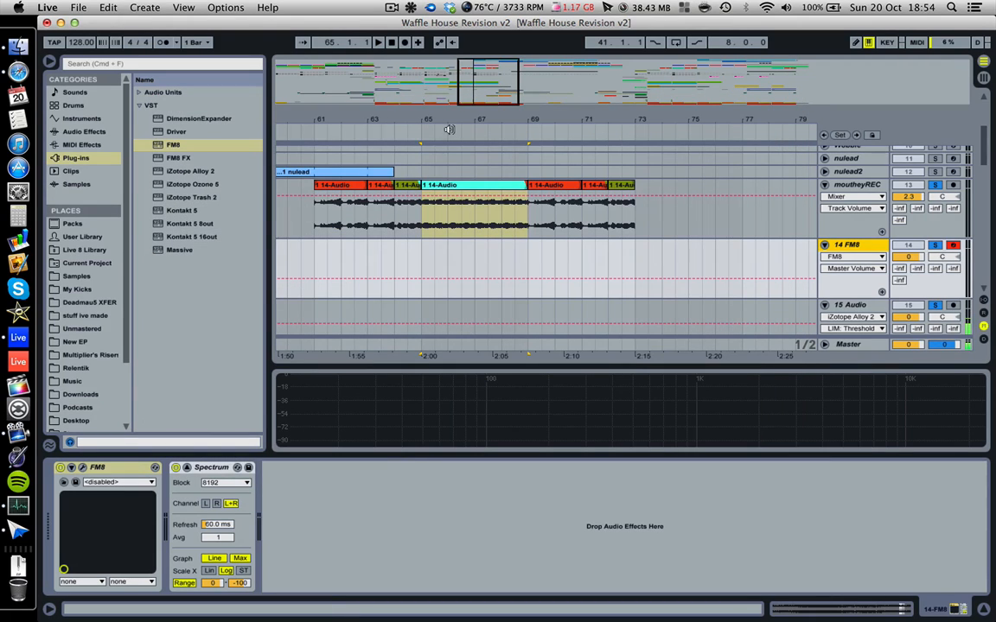
drag(450, 121, 432, 59)
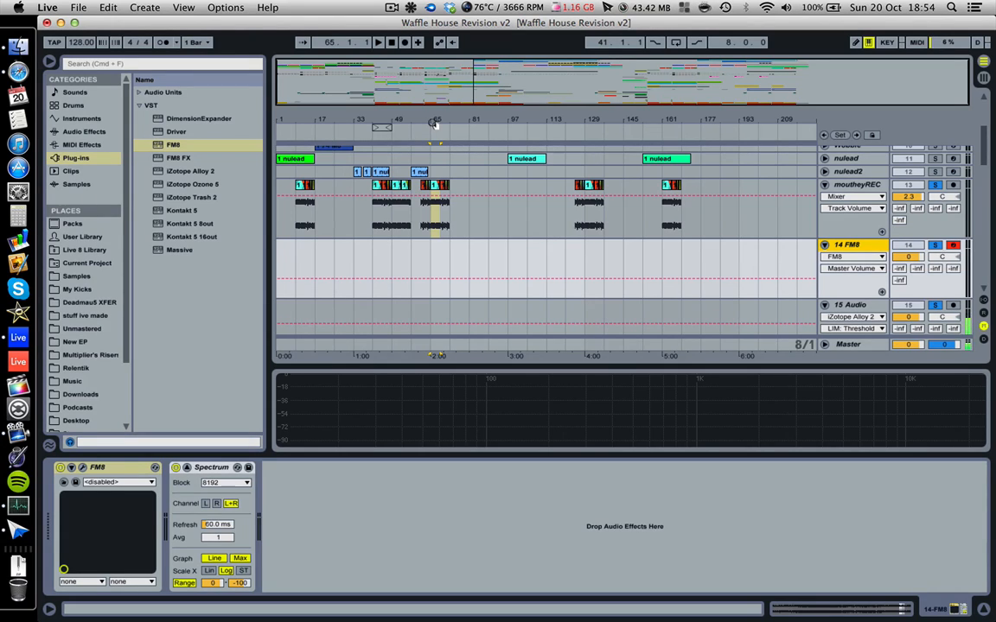
click(392, 8)
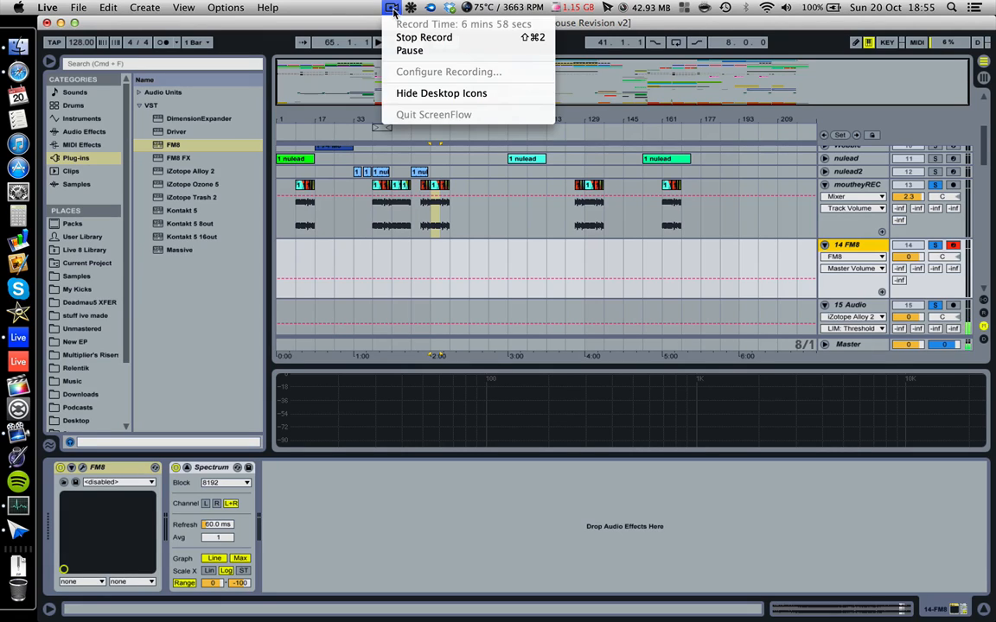